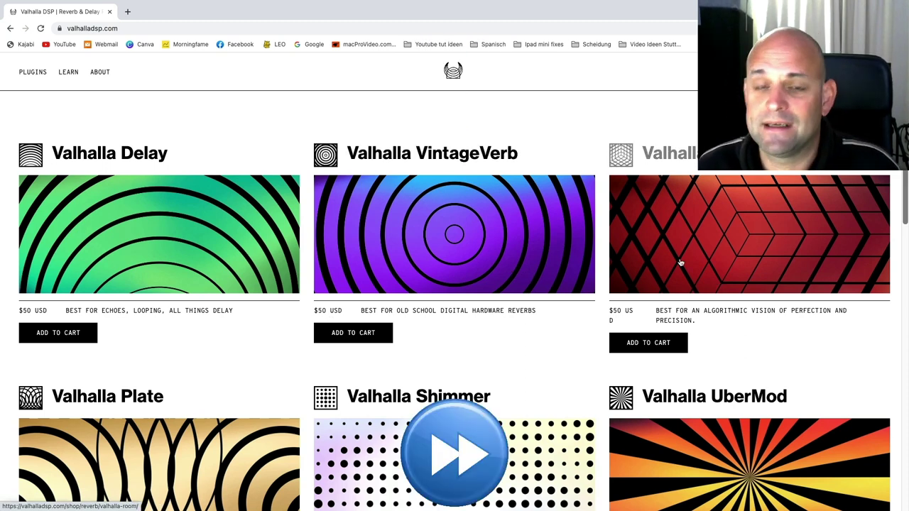
scroll(679, 262, down, 5)
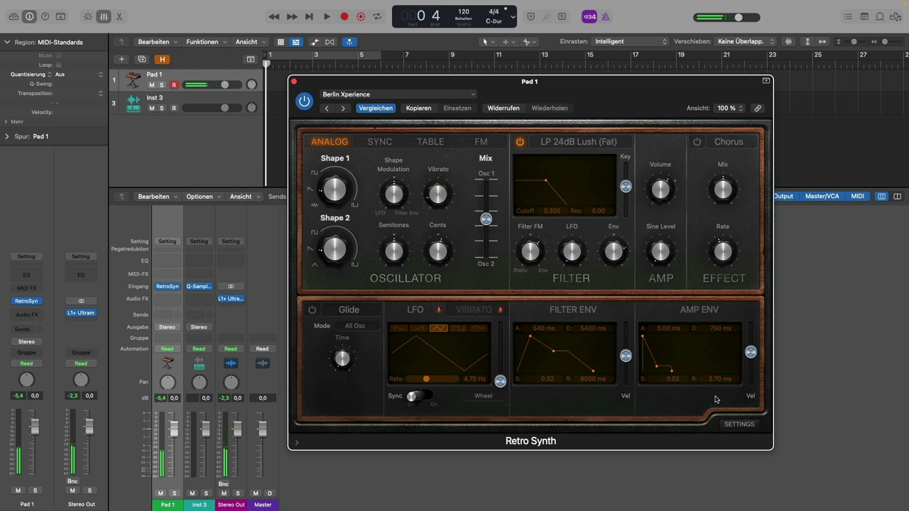
- Close the Retro Synth window and add a send from the Pad 1 channel to Bus 1
click(294, 82)
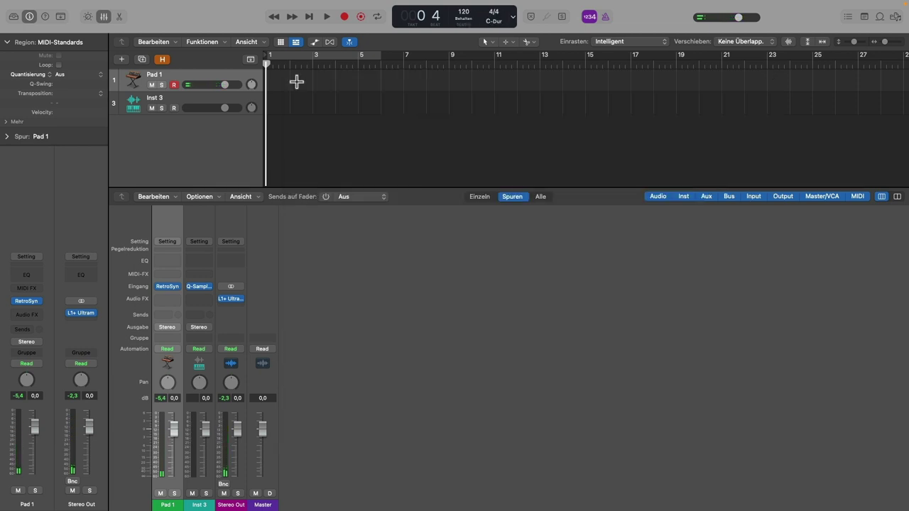
click(170, 315)
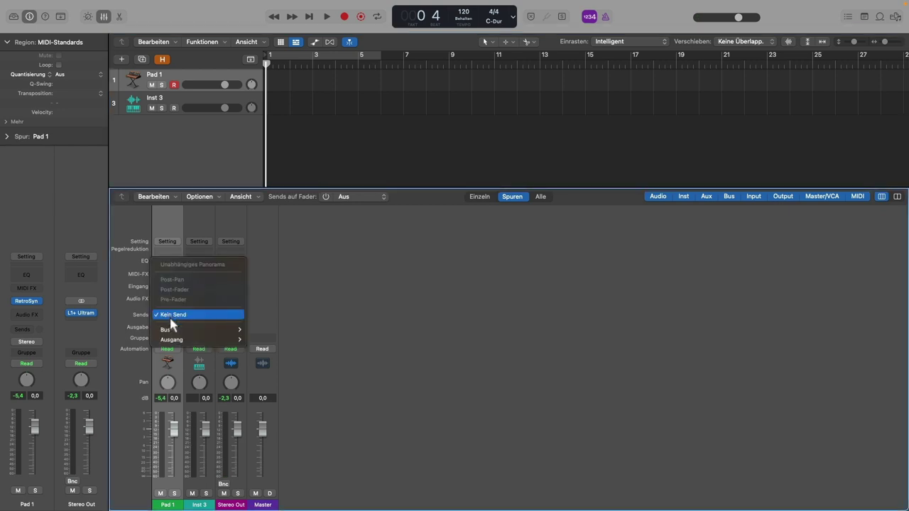
mouse_move(181, 331)
click(270, 119)
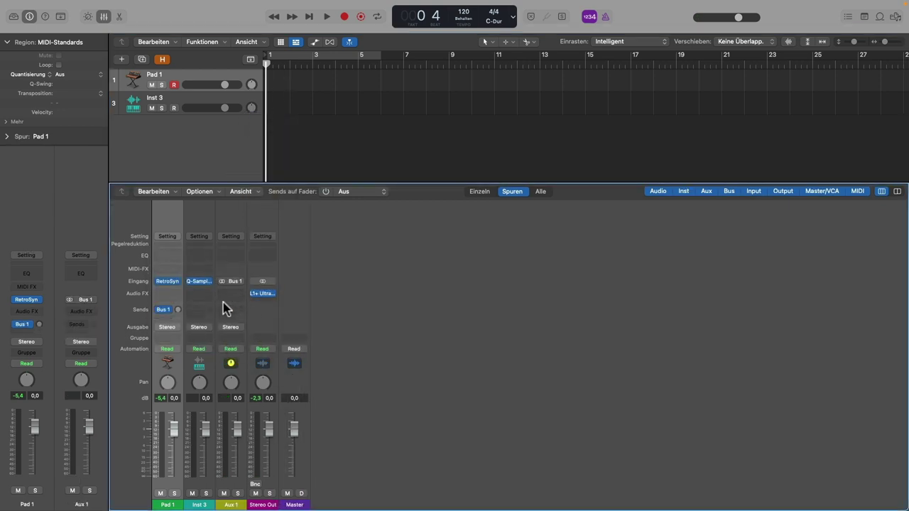
- Insert SilverVerb as an audio effect on the Aux 1 channel and set its Wet output to 100 %
click(240, 294)
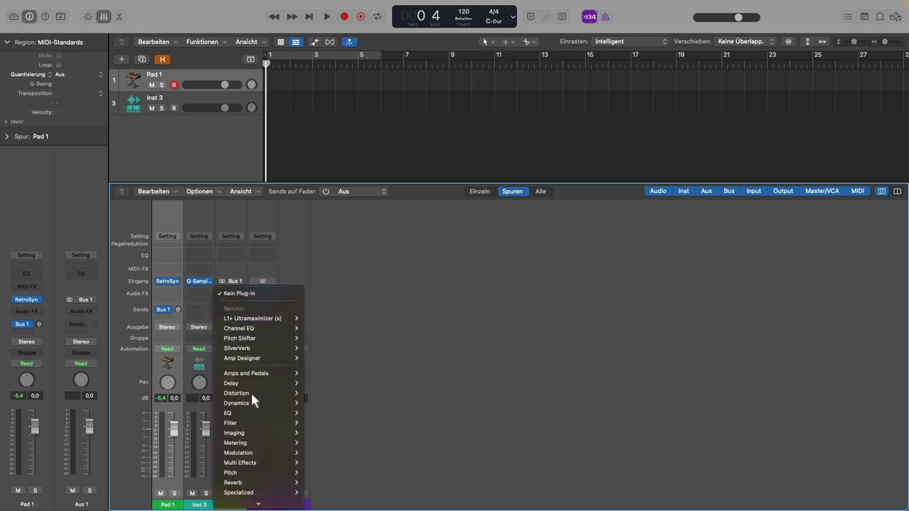
click(315, 348)
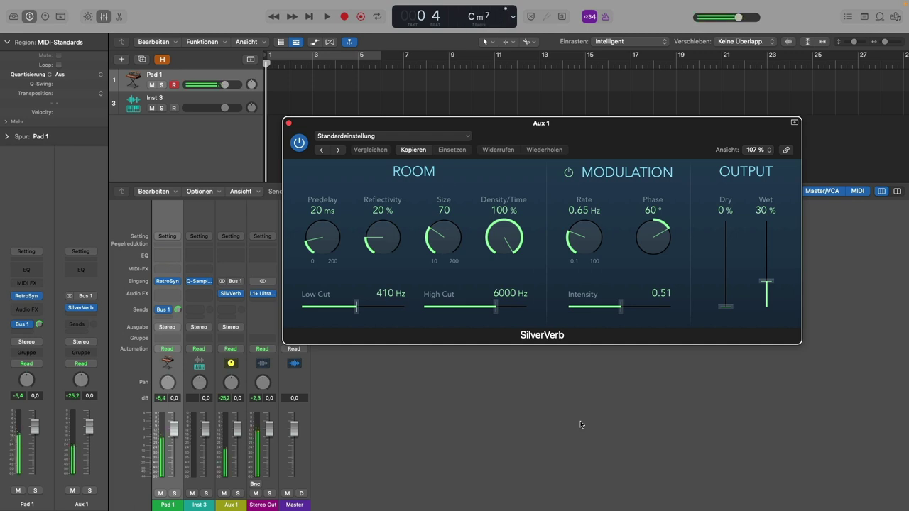
click(766, 284)
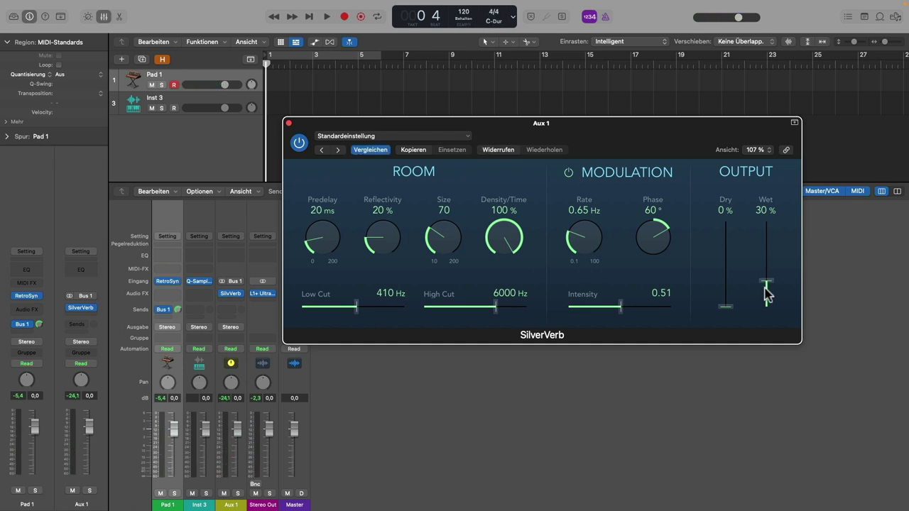
drag(764, 288, 767, 217)
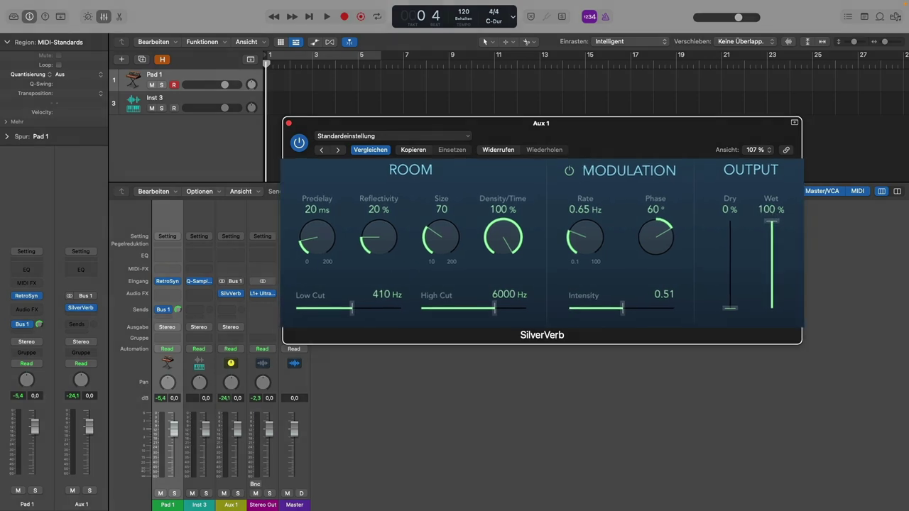
- Set SilverVerb's room parameters to Low Cut 31 Hz, High Cut 10500 Hz, Size 200 and Reflectivity 90 %
drag(348, 308, 300, 306)
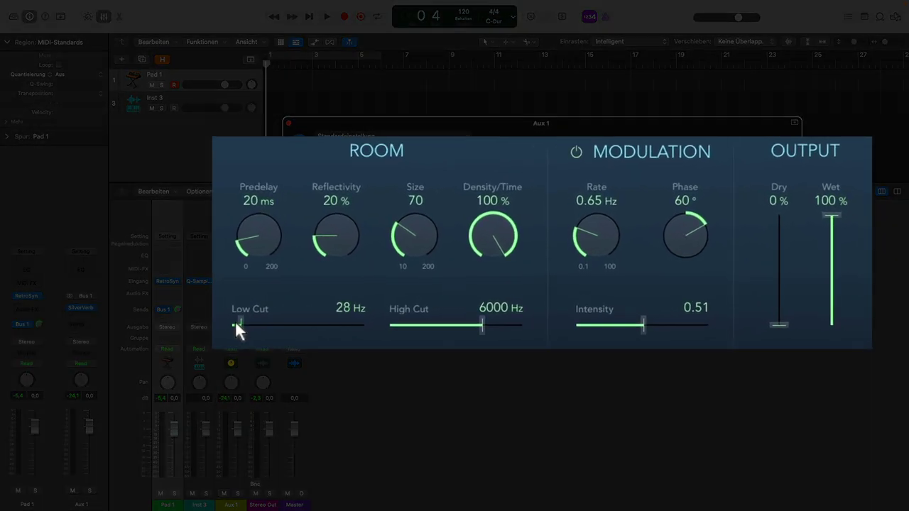
drag(235, 322, 234, 322)
drag(507, 325, 510, 327)
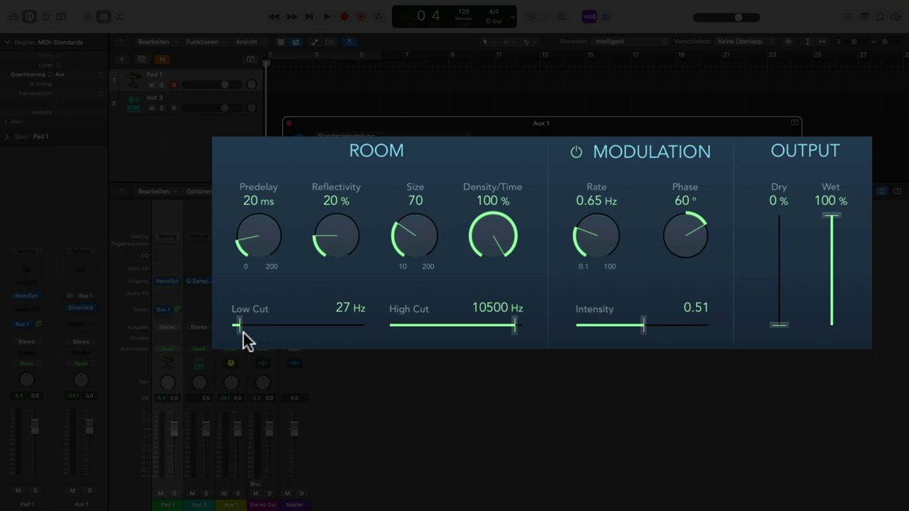
drag(244, 325, 247, 324)
drag(400, 230, 399, 135)
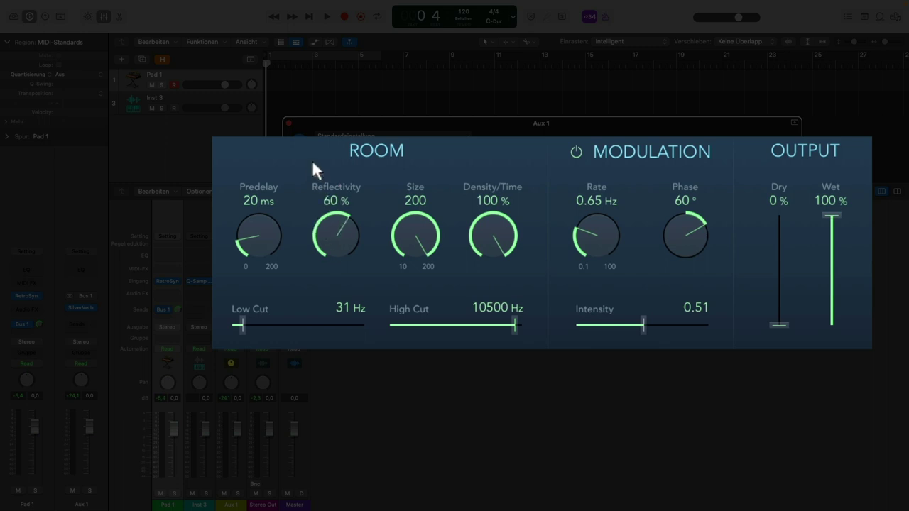
drag(332, 256, 336, 202)
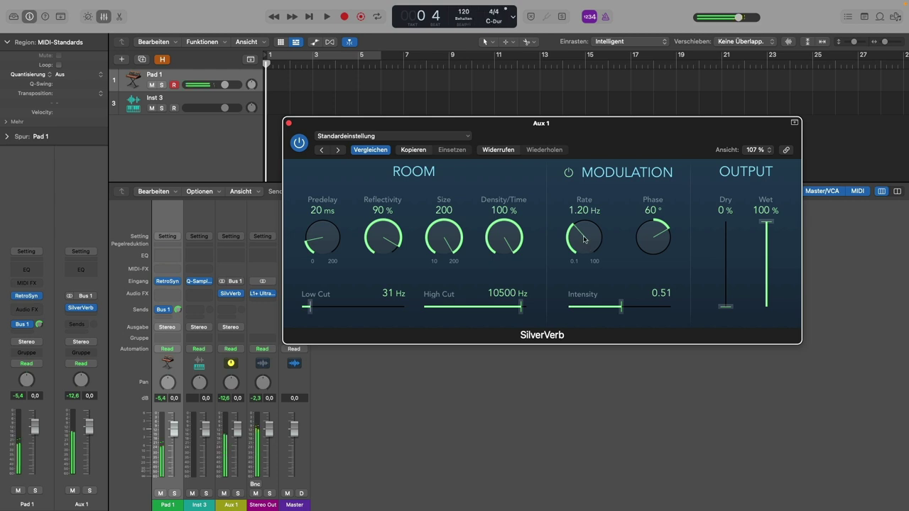
- Set SilverVerb's modulation Phase to 180° and Rate to 0.85 Hz, and close the plug-in window
drag(584, 239, 585, 229)
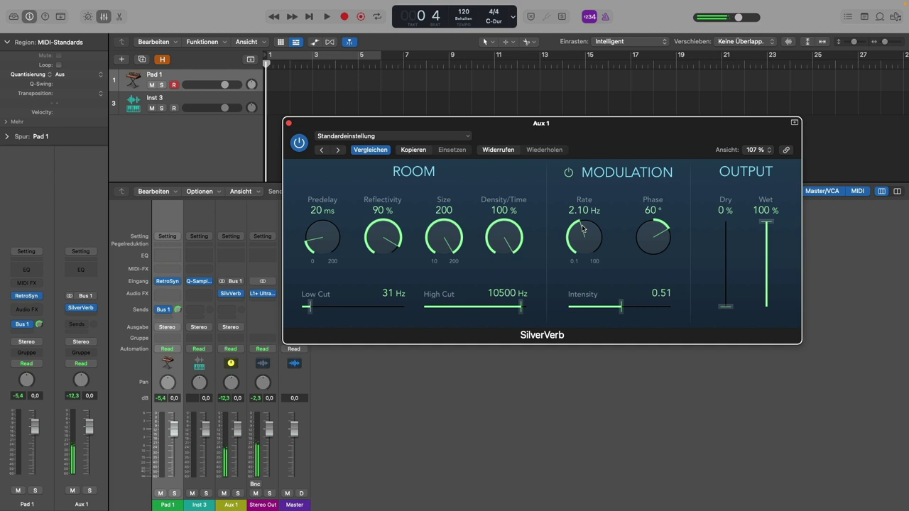
click(227, 288)
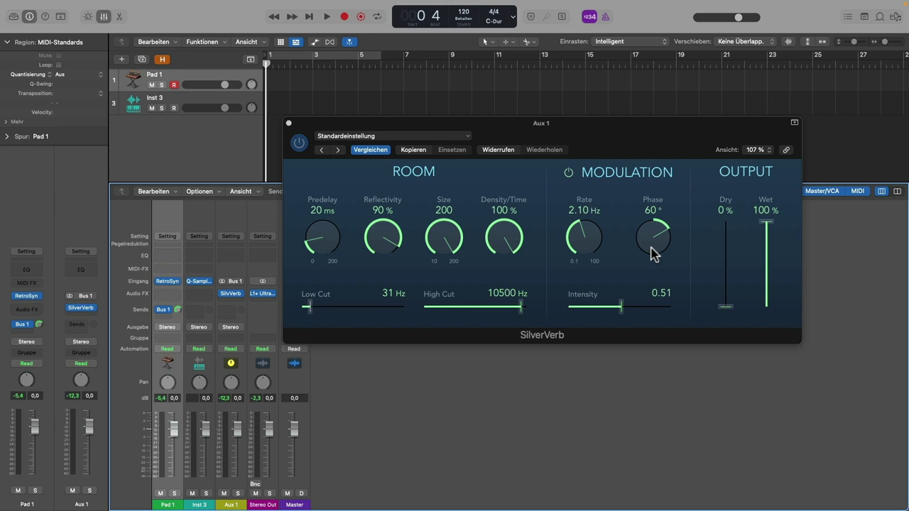
drag(654, 255, 644, 186)
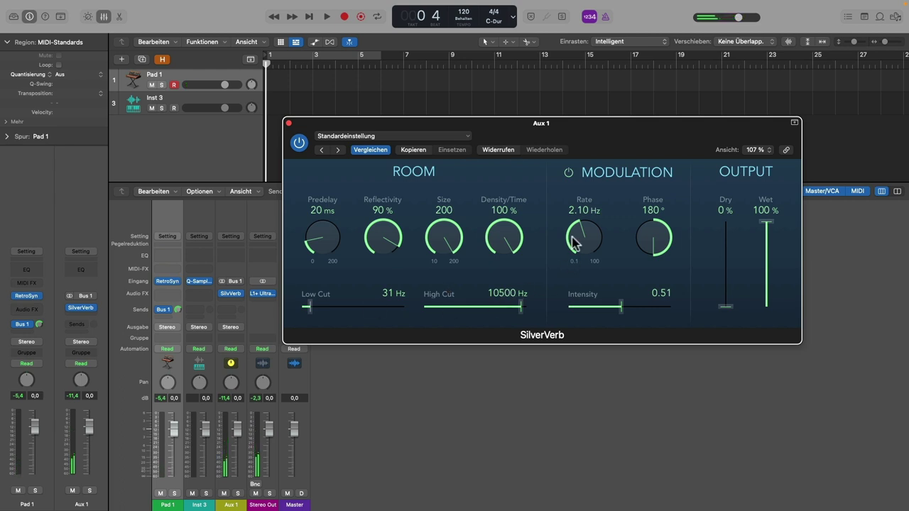
mouse_move(578, 245)
mouse_down()
mouse_move(582, 237)
mouse_move(573, 248)
mouse_up()
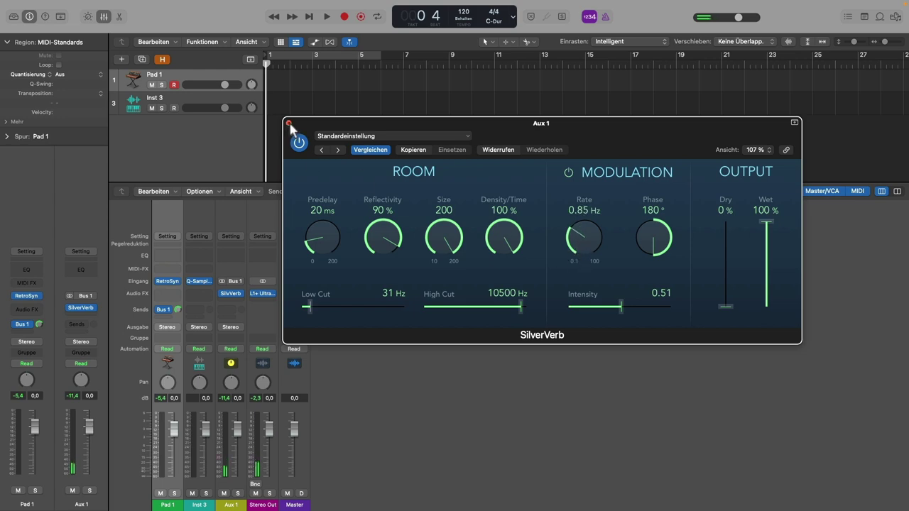
click(289, 123)
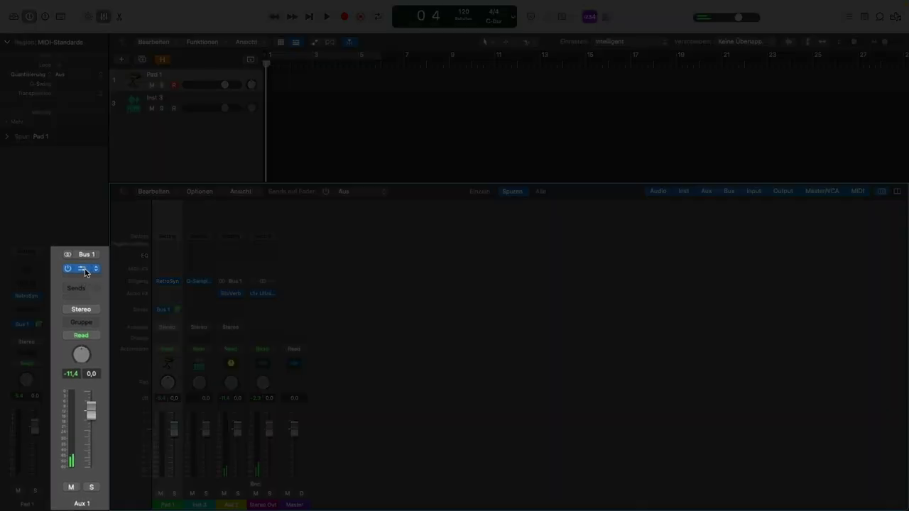
- Add a second SilverVerb below the first on Aux 1, with modulation Rate 1.80 Hz and Phase 90°
drag(85, 276, 88, 280)
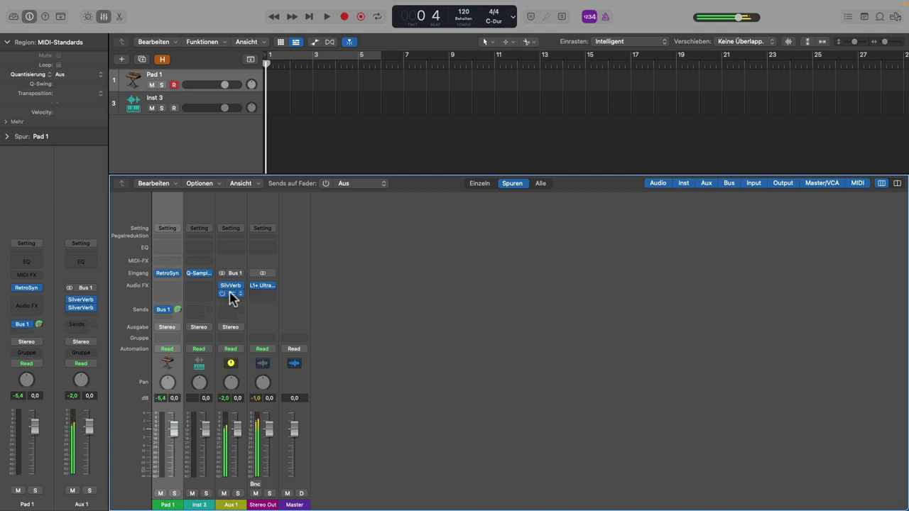
click(231, 291)
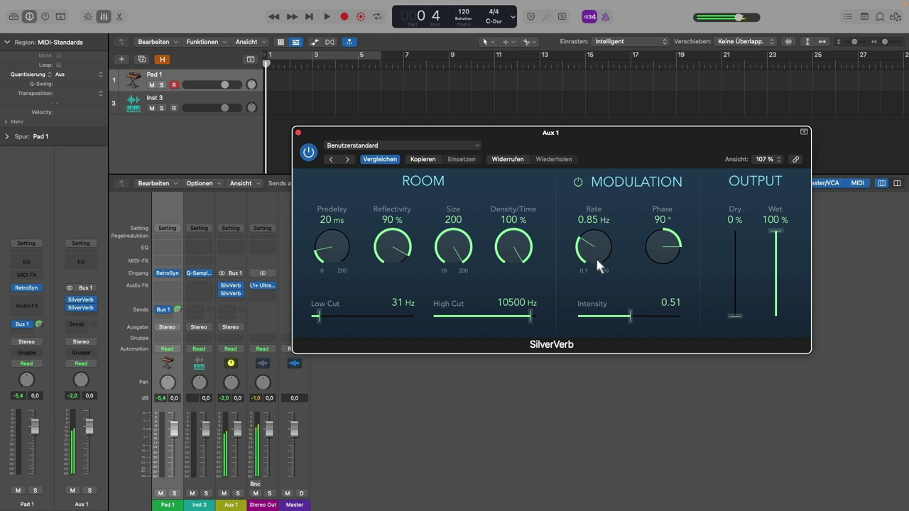
drag(597, 261, 594, 247)
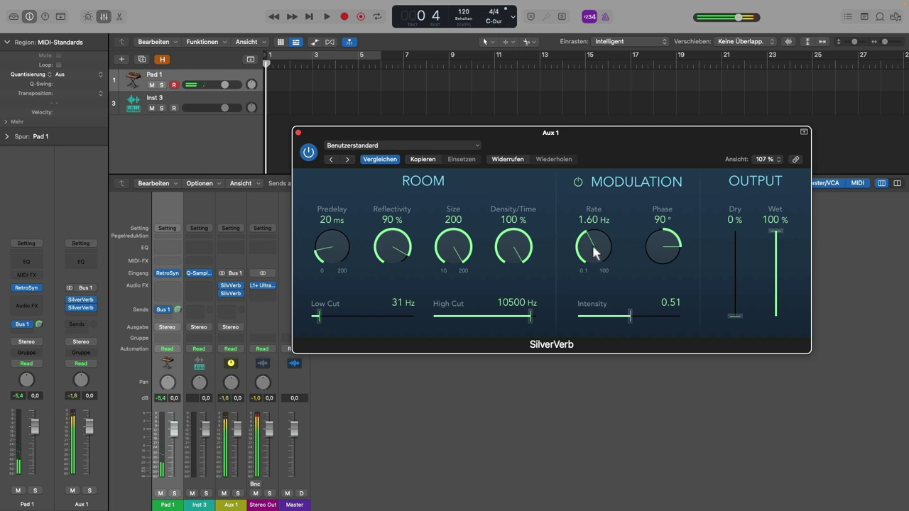
drag(592, 247, 590, 244)
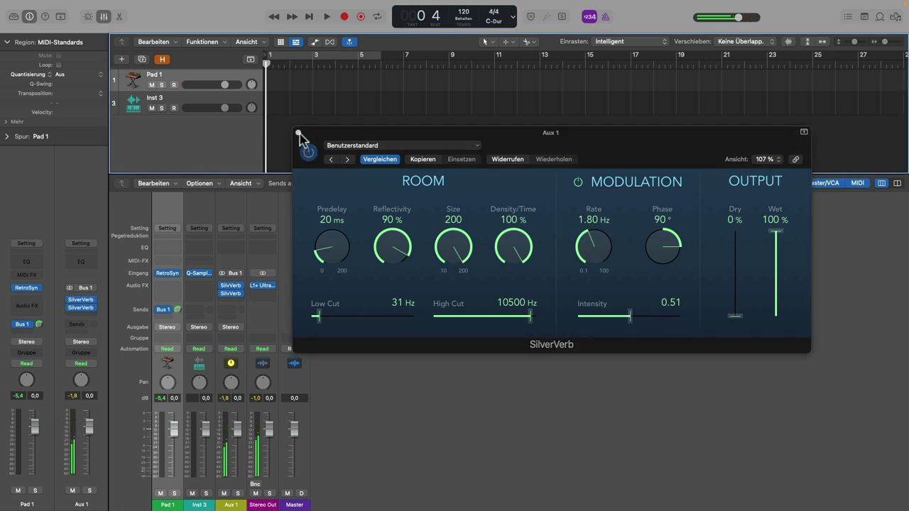
click(299, 133)
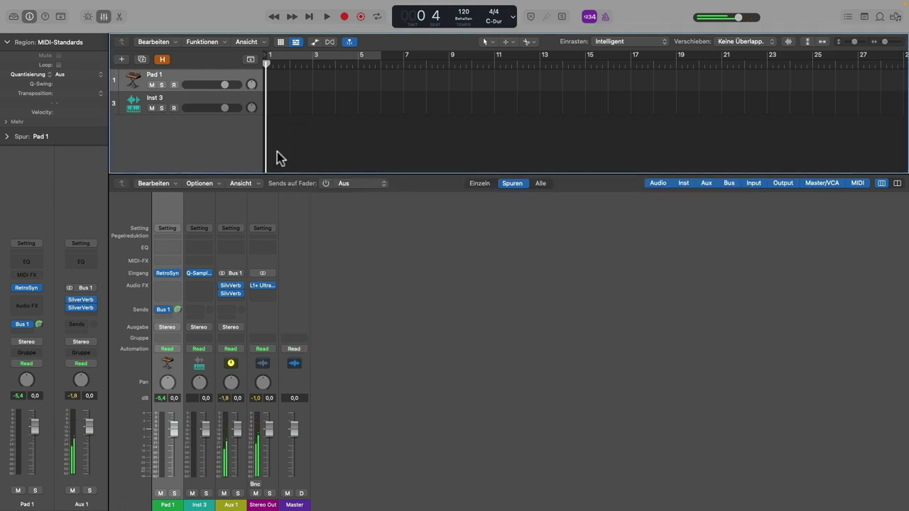
- Insert Pitch Shifter between the two SilverVerbs on Aux 1, set Semi Tones to 12 and enlarge its window
click(90, 305)
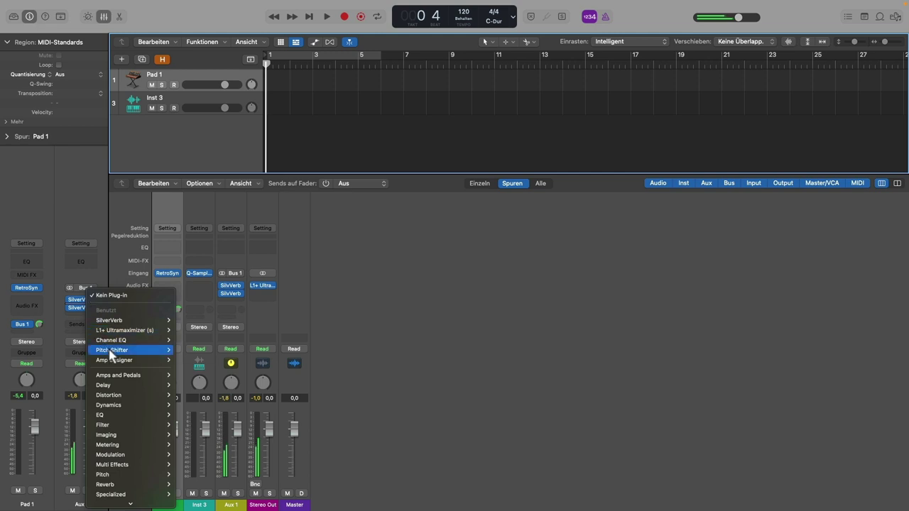
click(184, 352)
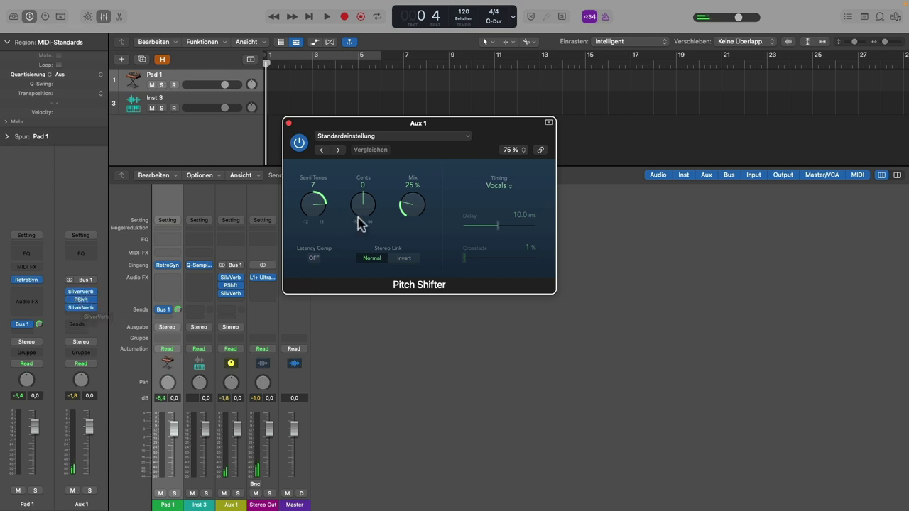
drag(312, 216, 304, 184)
drag(554, 292, 655, 355)
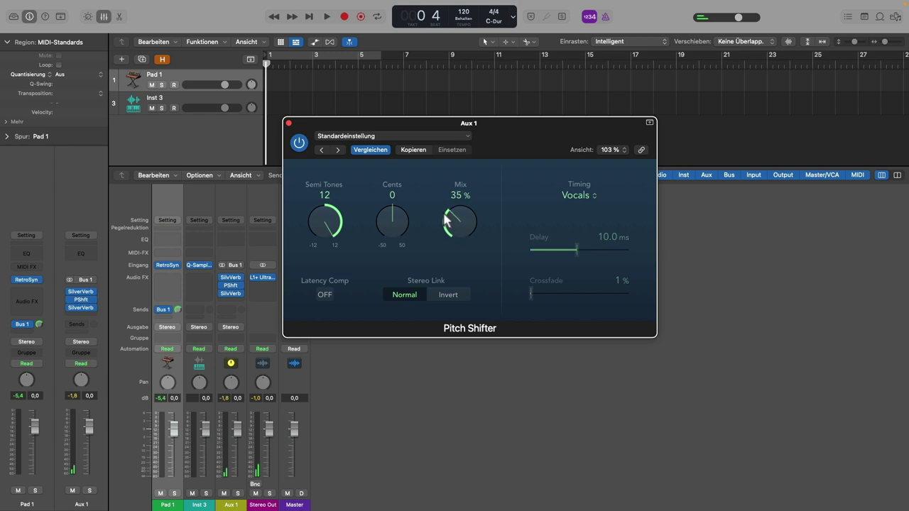
- Select the Pad 1 track for playing and set the Pitch Shifter's Mix to 50 %
drag(445, 220, 439, 200)
click(220, 75)
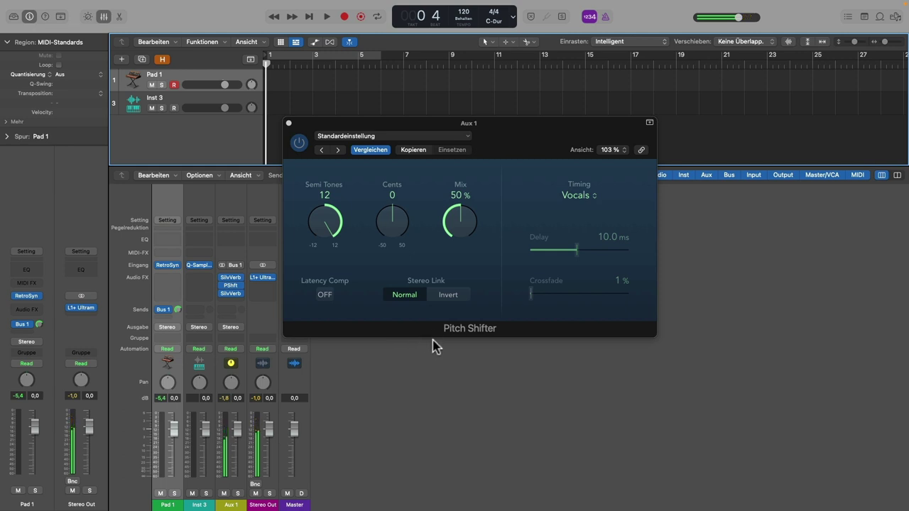
drag(463, 245, 455, 224)
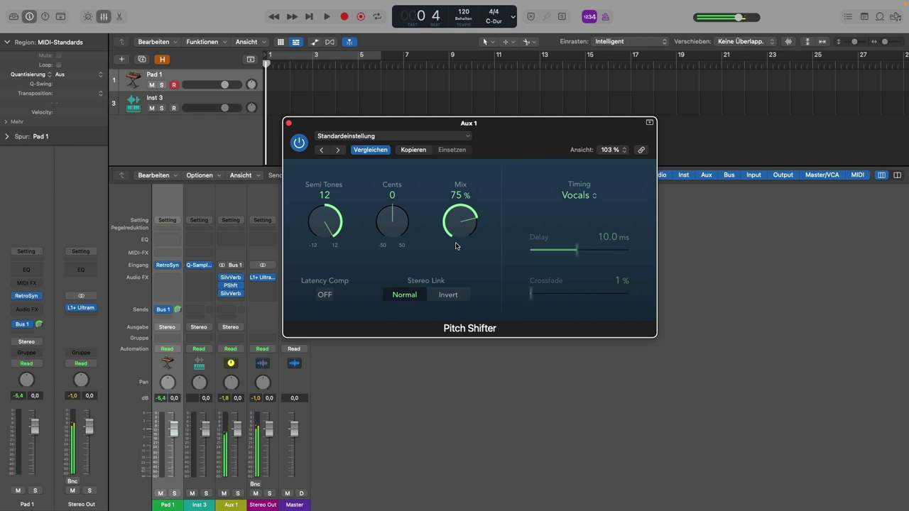
drag(465, 219, 453, 235)
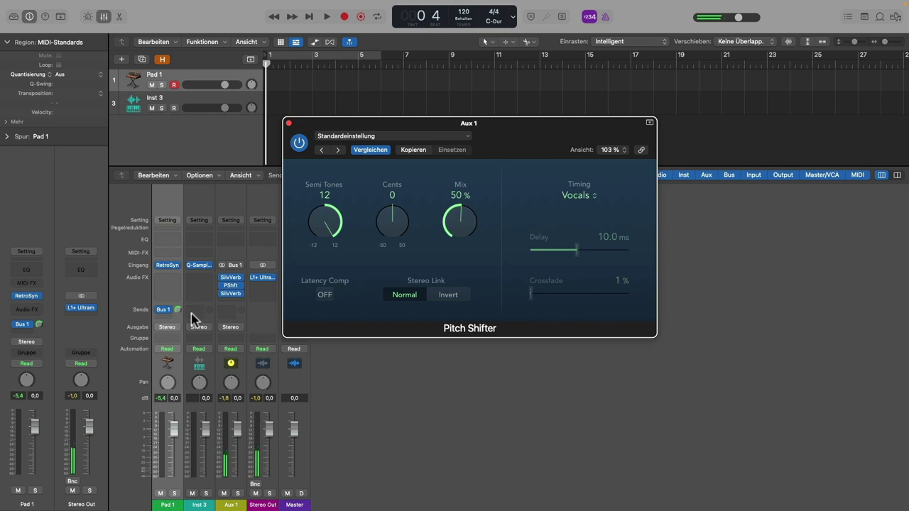
- Switch Pad 1's Bus 1 send to Pre-Fader and lower the Pad 1 volume fader all the way
click(27, 328)
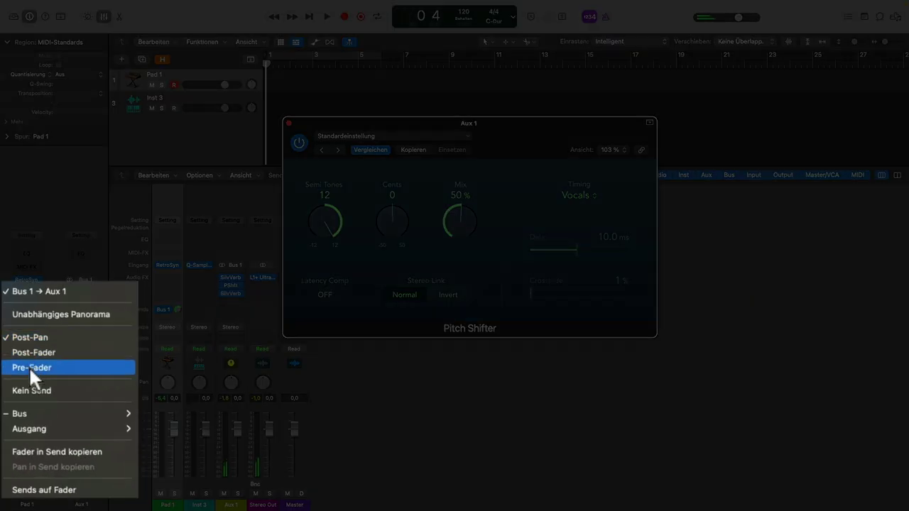
click(29, 367)
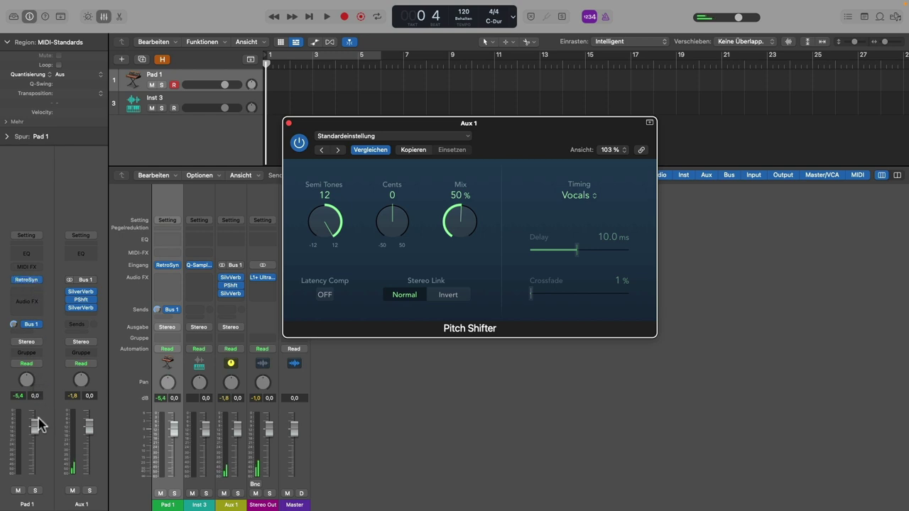
drag(33, 426, 34, 474)
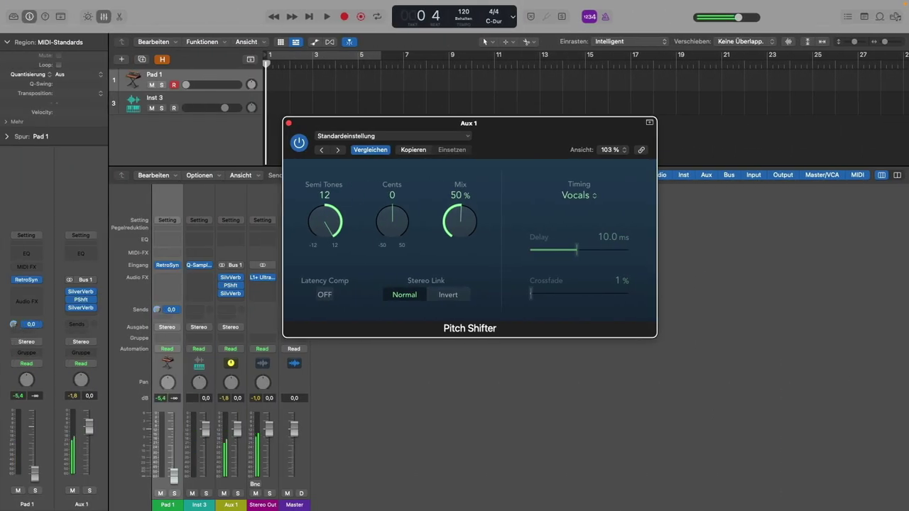
- Switch Pad 1's Bus 1 send back to Post-Pan and reset the Pad 1 volume fader to 0,0 dB
click(31, 325)
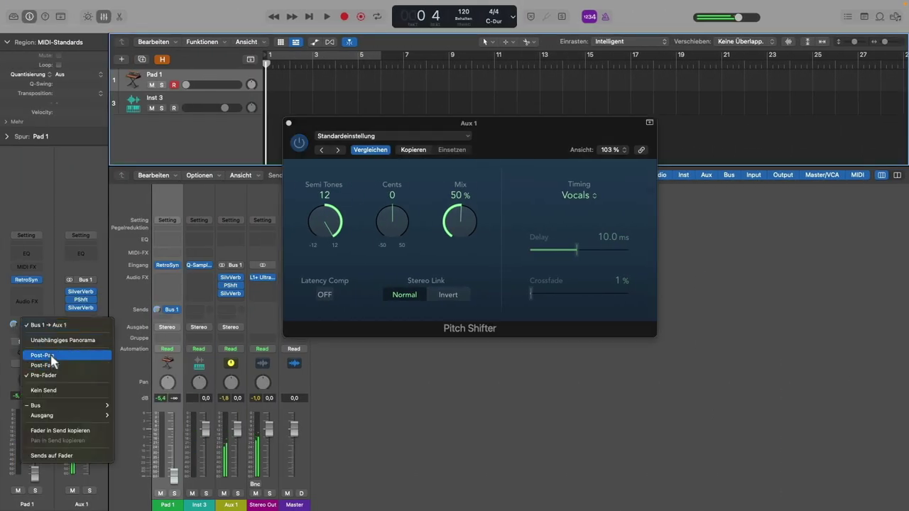
click(42, 364)
alt+click(39, 480)
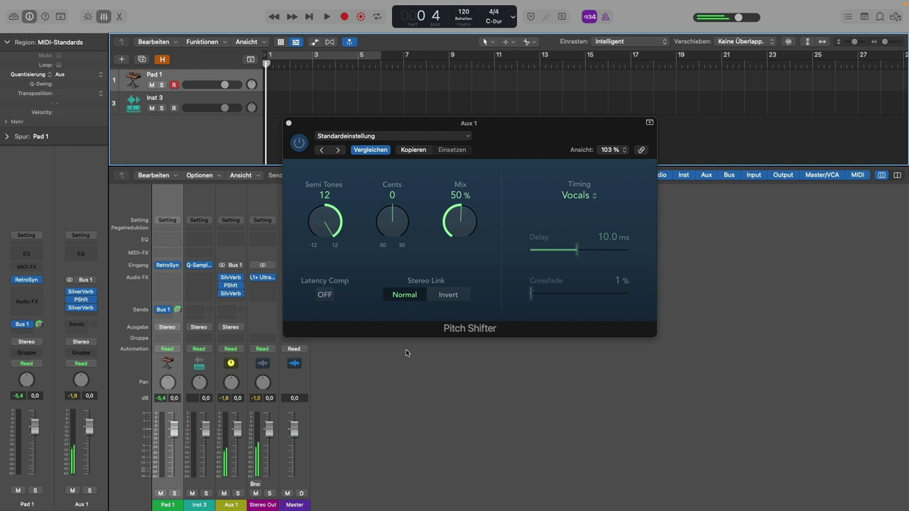
- Insert Channel EQ as Aux 1's last effect, with a -7.5 dB low shelf at 268 Hz and a -5.2 dB high shelf at 6000 Hz
click(288, 123)
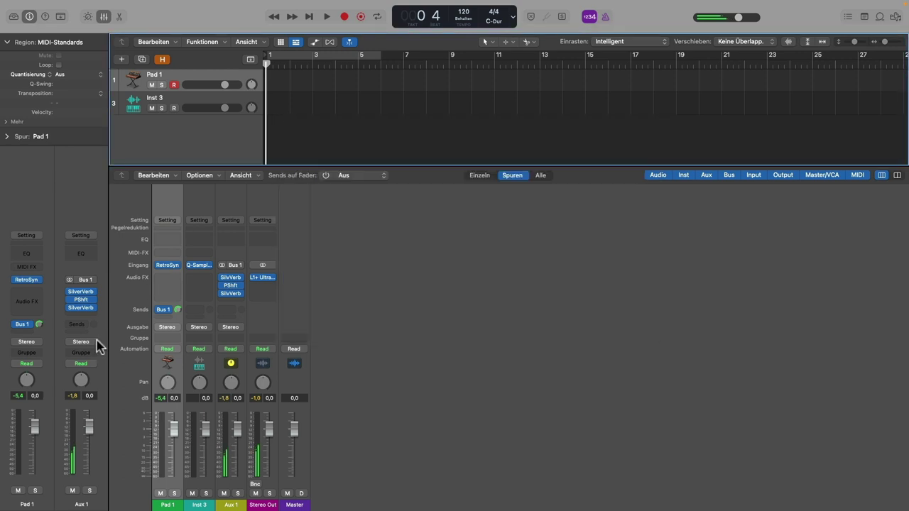
click(88, 316)
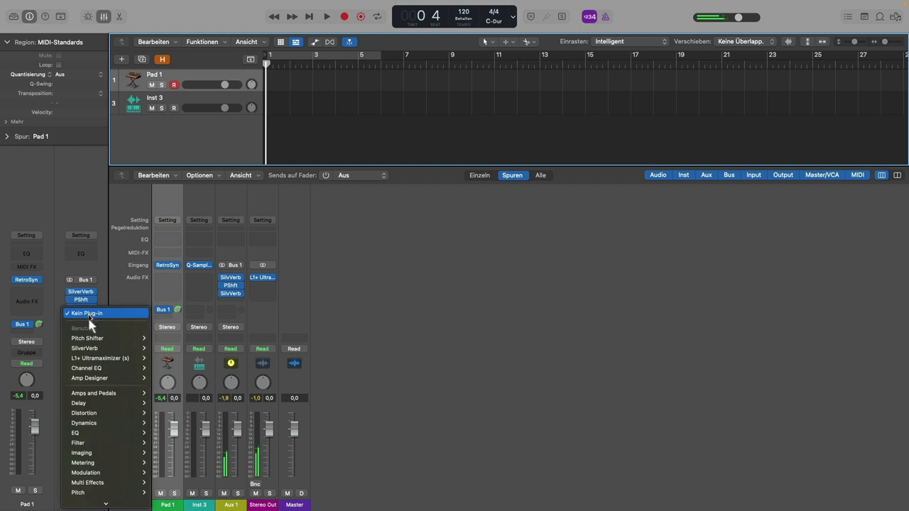
scroll(90, 325, down, 2)
click(86, 332)
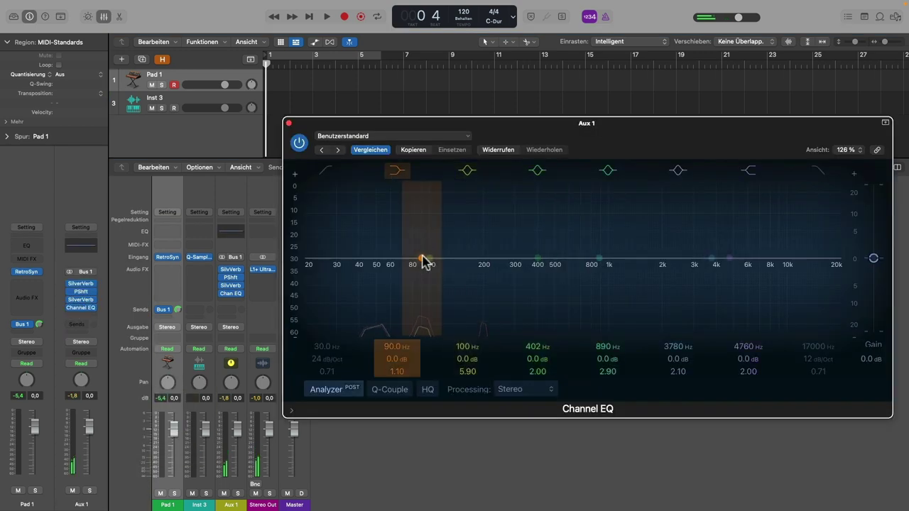
drag(424, 258, 507, 284)
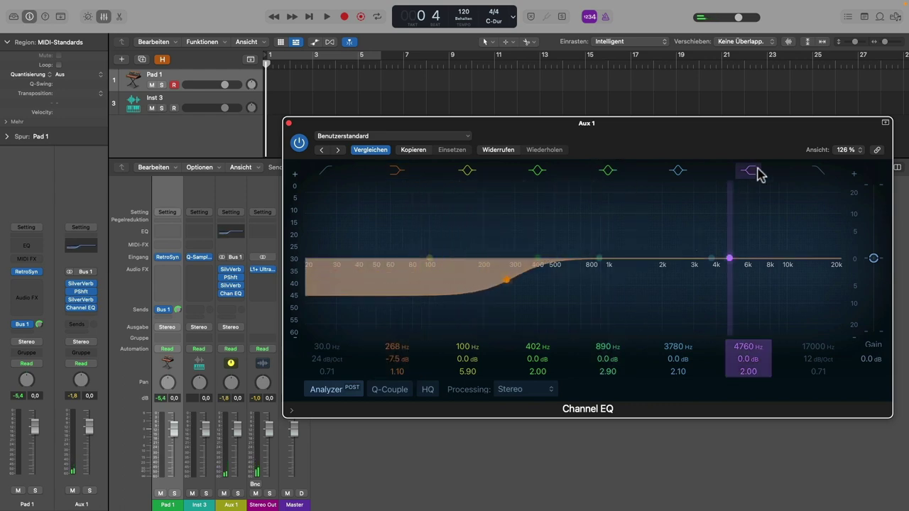
drag(733, 263, 752, 279)
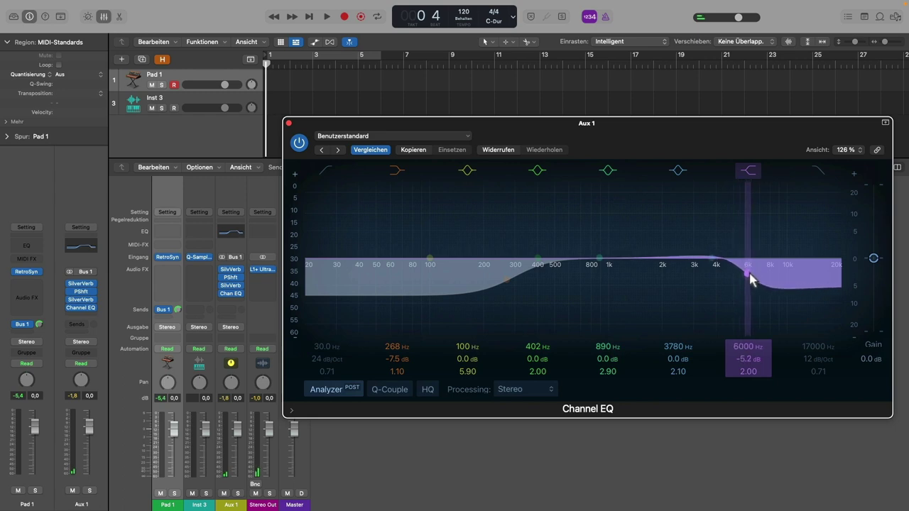
- Compare the Aux 1 reverb with Channel EQ bypassed and active, leaving the EQ switched on
click(299, 143)
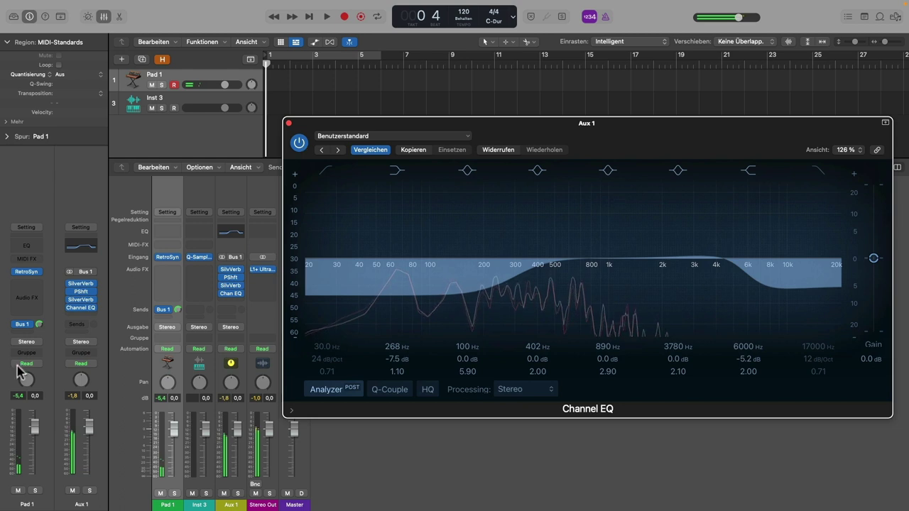
click(300, 143)
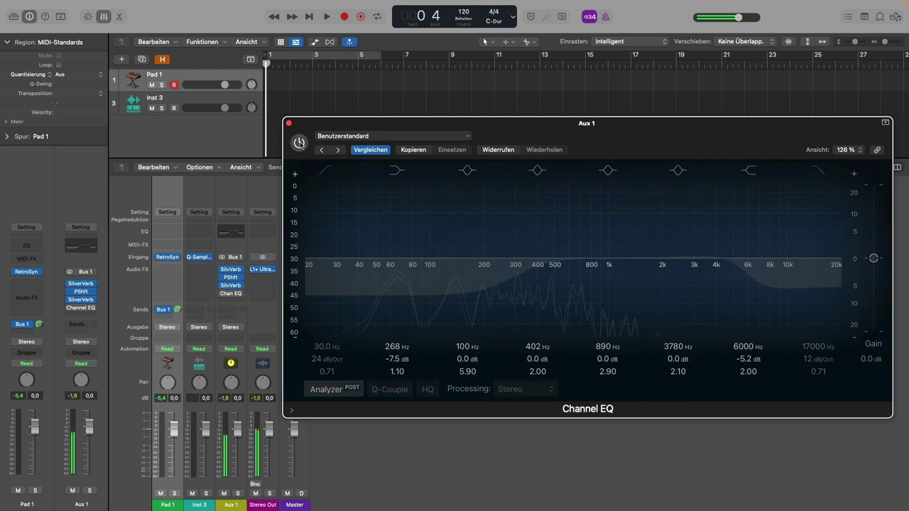
click(300, 143)
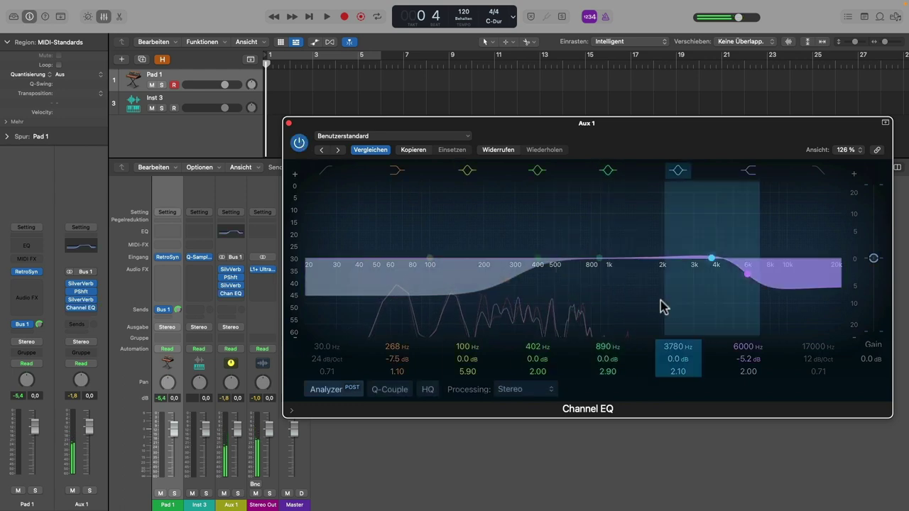
click(222, 272)
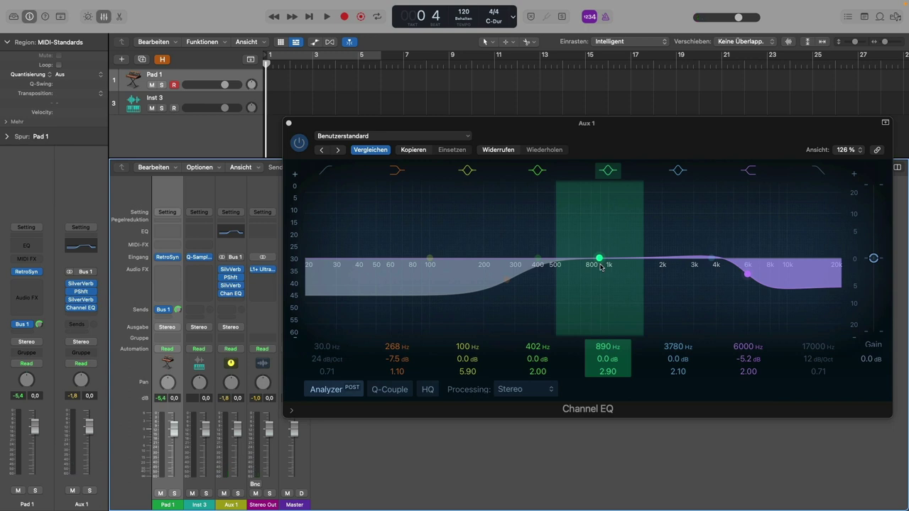
- Sweep Channel EQ's 890 Hz bell band, leave it at 925 Hz with -0.7 dB, and close the EQ window
mouse_move(600, 264)
mouse_down()
mouse_move(608, 237)
mouse_move(668, 232)
mouse_move(616, 261)
mouse_up()
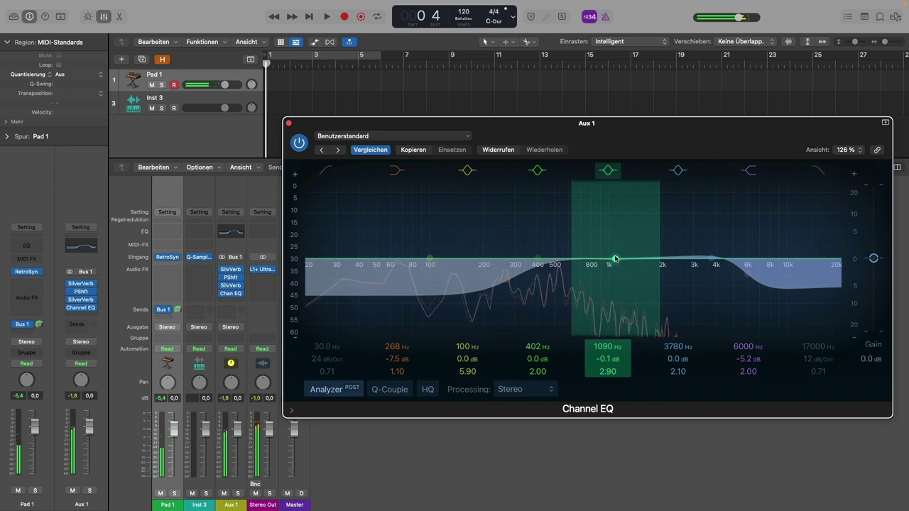
drag(615, 258, 590, 211)
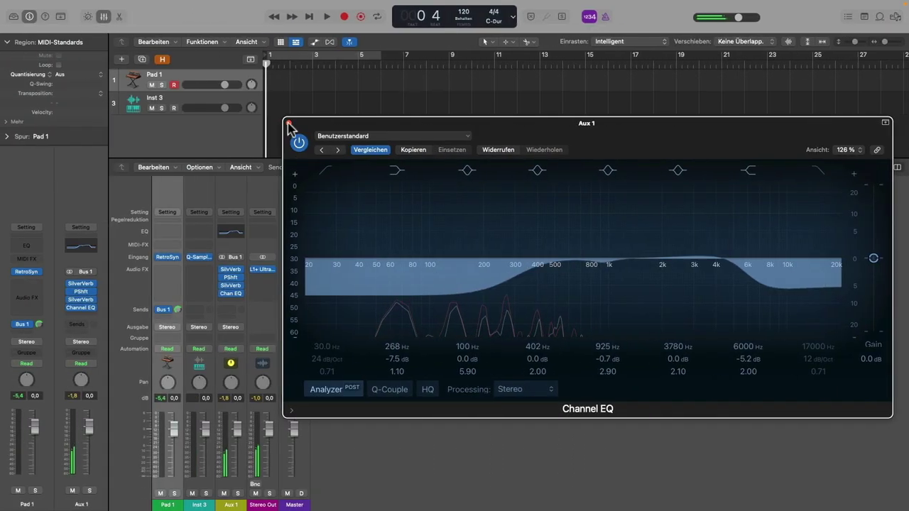
click(218, 122)
- Show the hidden tracks, then unmute and select the second Pad 1 track containing the MIDI region
click(91, 59)
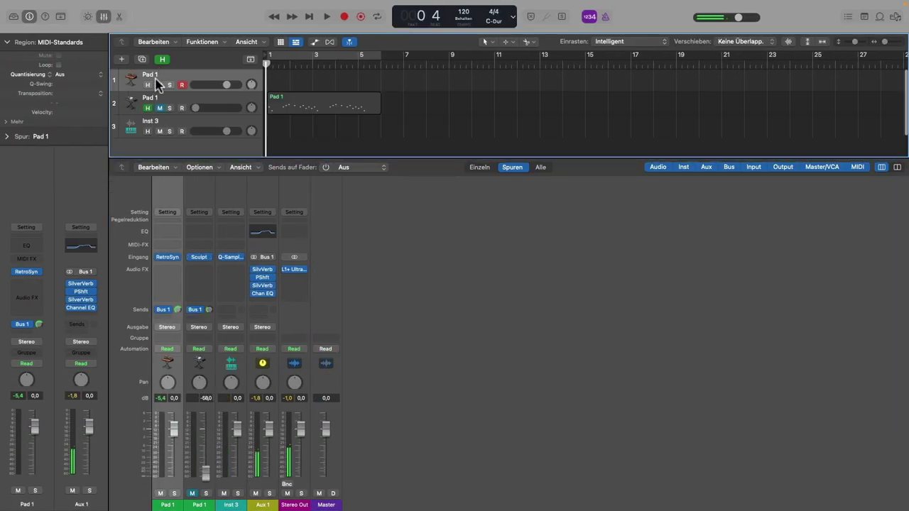
click(159, 108)
click(156, 98)
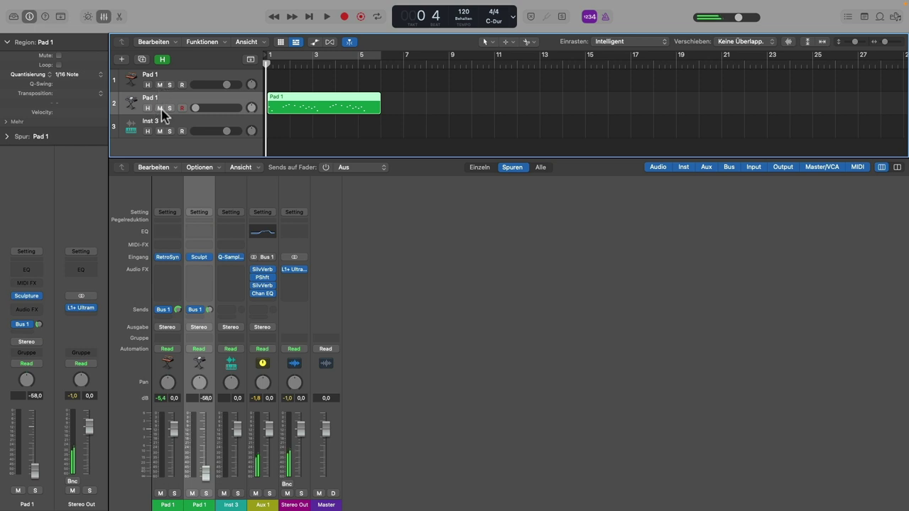
- Open the second Pad 1 track's Sculpture instrument and move its window clear of the mixer channels
click(28, 297)
mouse_move(500, 132)
mouse_down()
mouse_move(654, 147)
mouse_move(636, 148)
mouse_up()
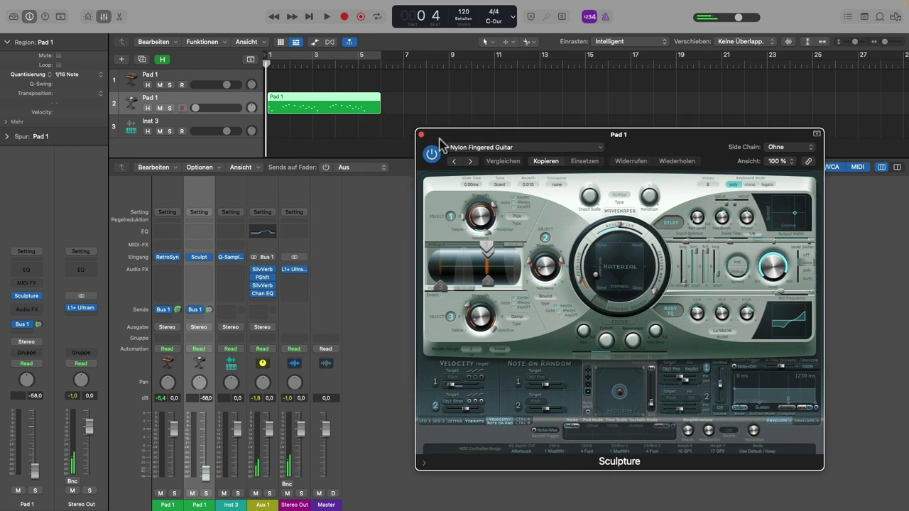
- Mute Aux 1, play the Pad 1 region without the reverb, and return the playhead to the start
click(256, 493)
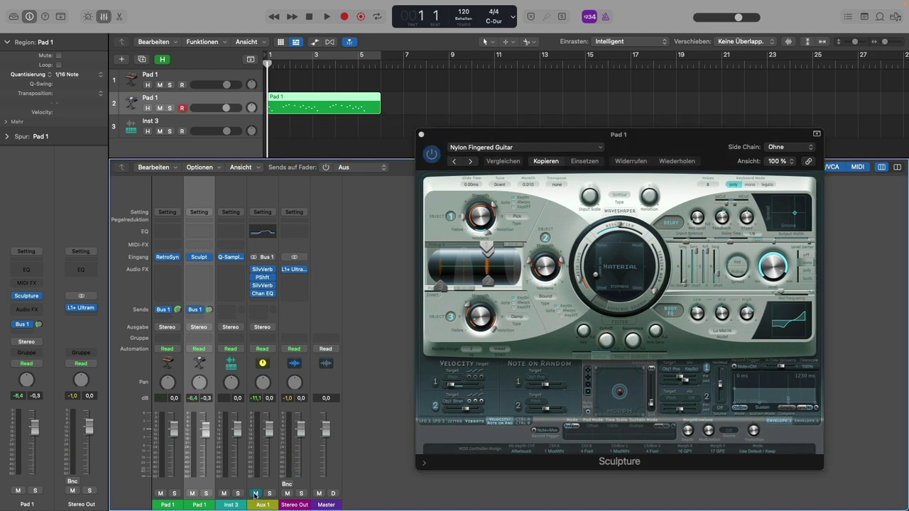
key(space)
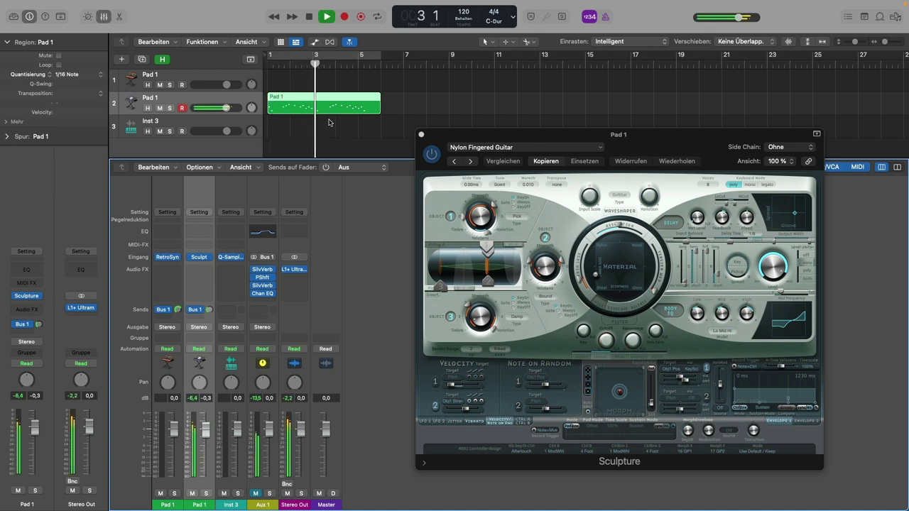
key(space)
key(Return)
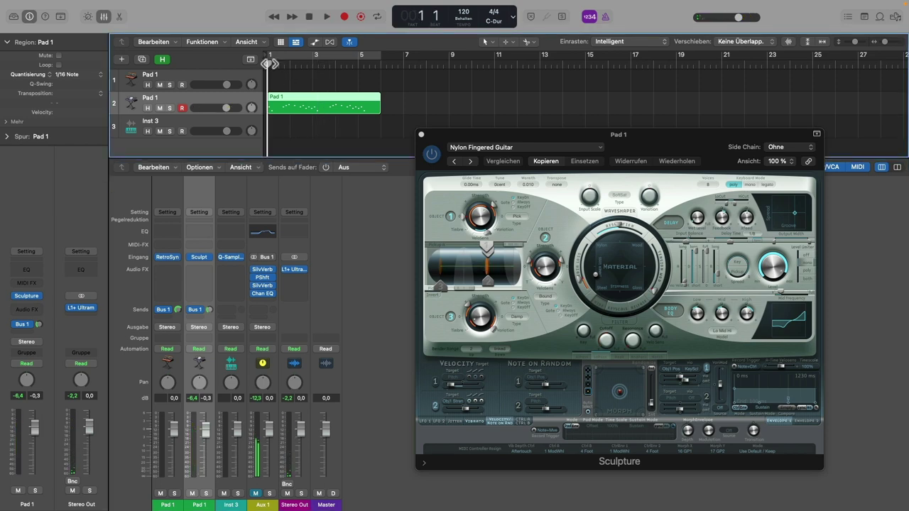
- Unmute Aux 1 and play the Pad 1 region with the shimmer reverb, stopping after the tail
click(257, 494)
key(space)
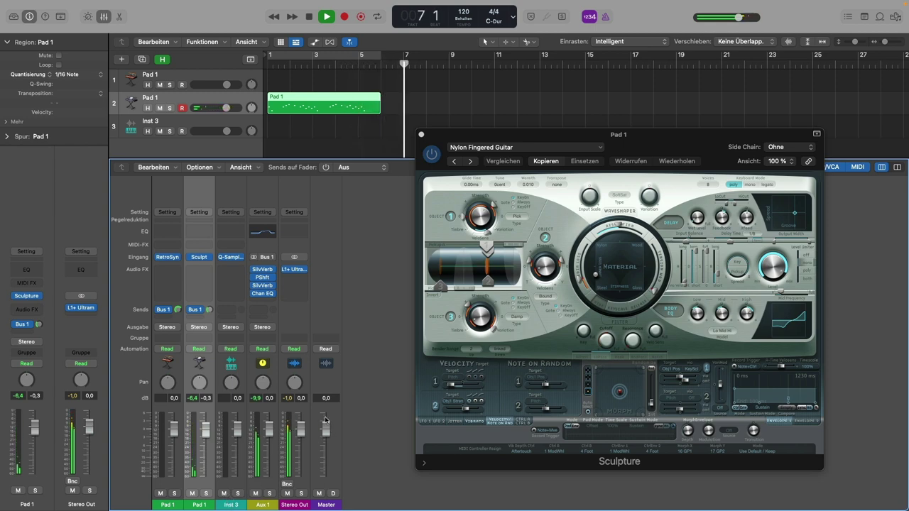
key(space)
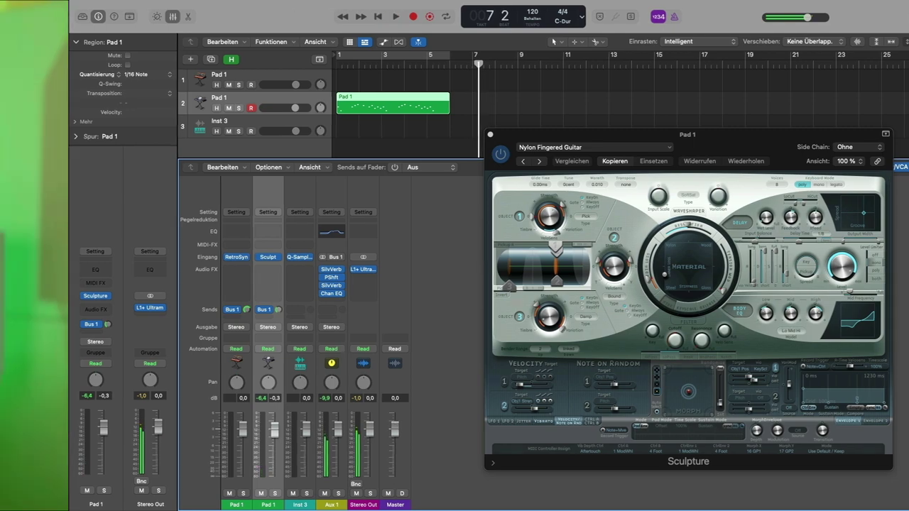